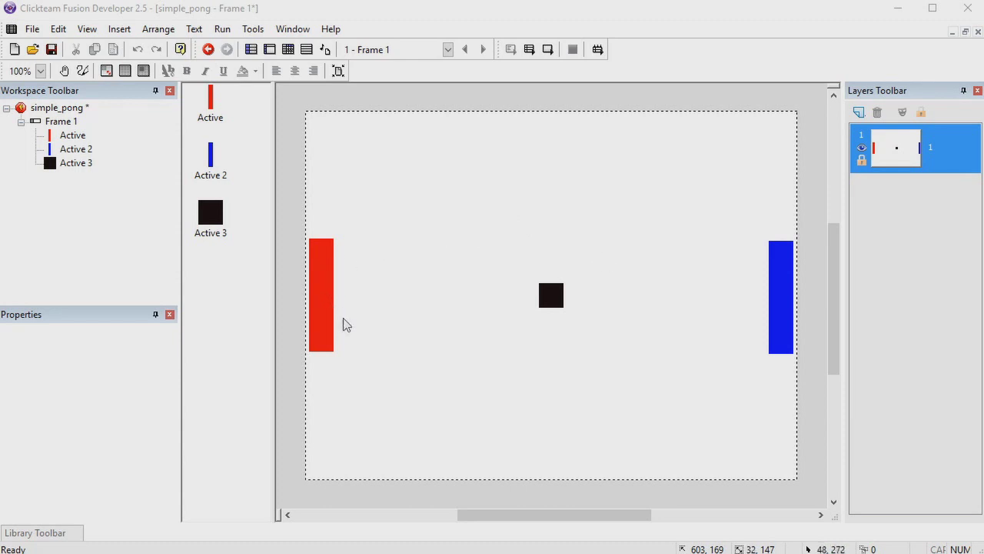
# Confirm the movements: Eight Directions for the red paddle, Bouncing Ball for the ball, Path for the blue paddle
pyautogui.click(326, 293)
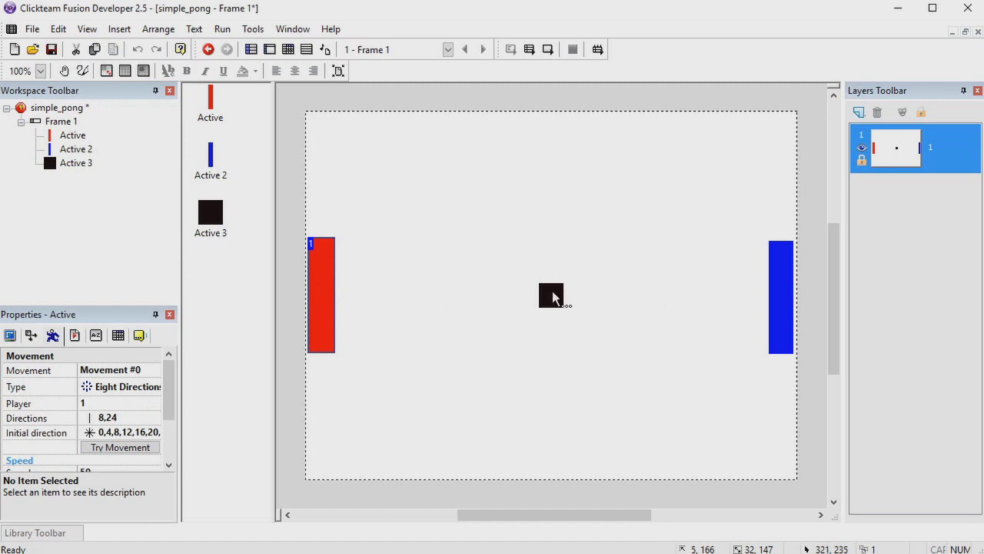
pyautogui.click(553, 292)
pyautogui.click(777, 284)
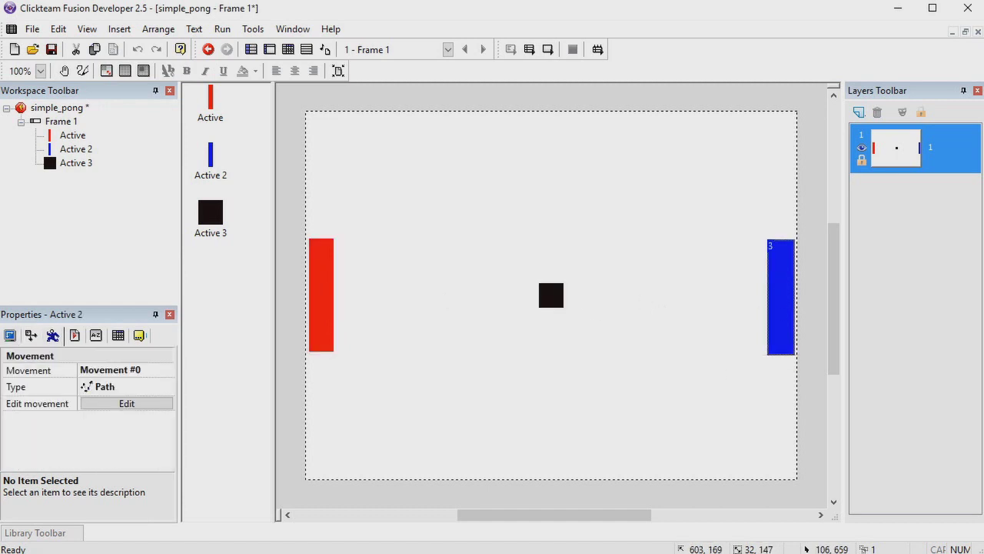
pyautogui.click(330, 293)
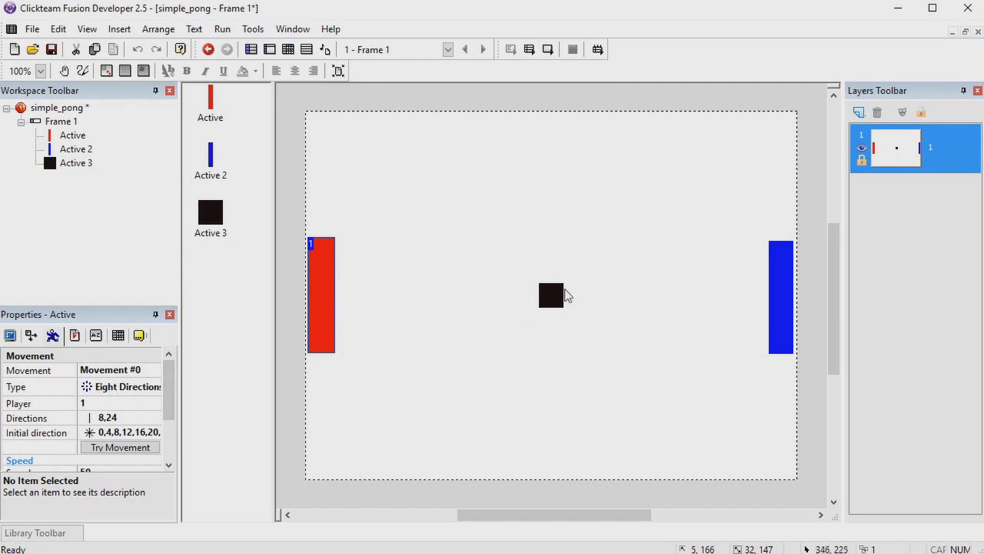
pyautogui.click(563, 293)
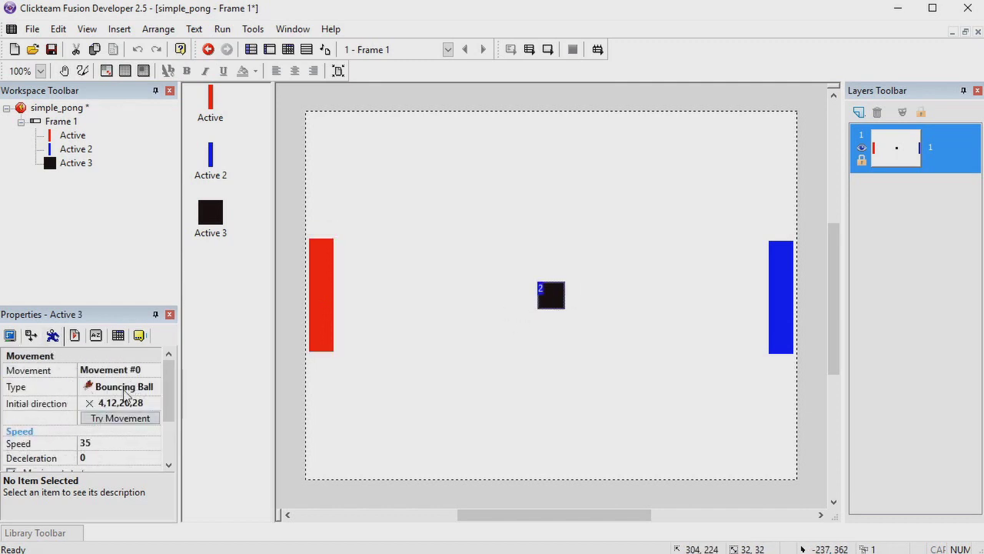
pyautogui.click(784, 301)
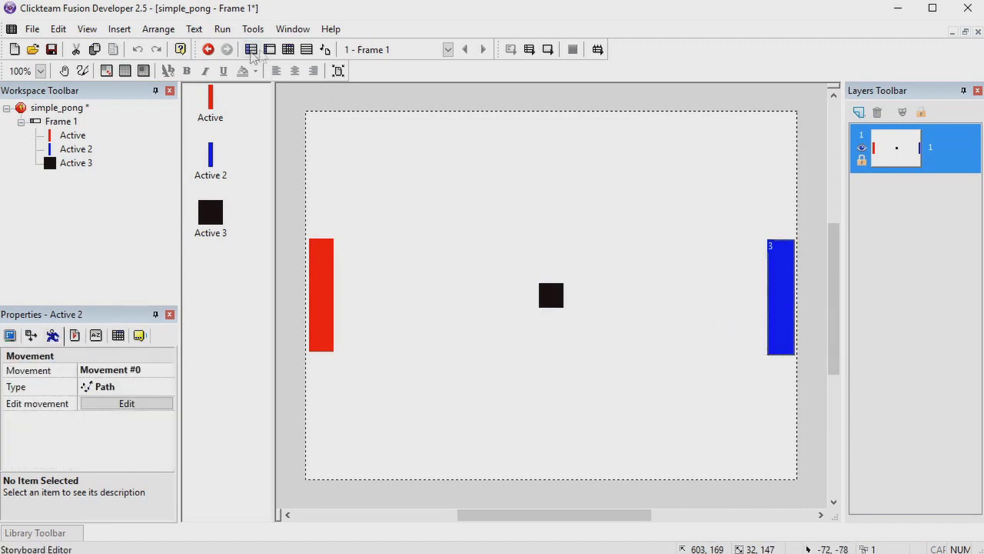
pyautogui.click(288, 49)
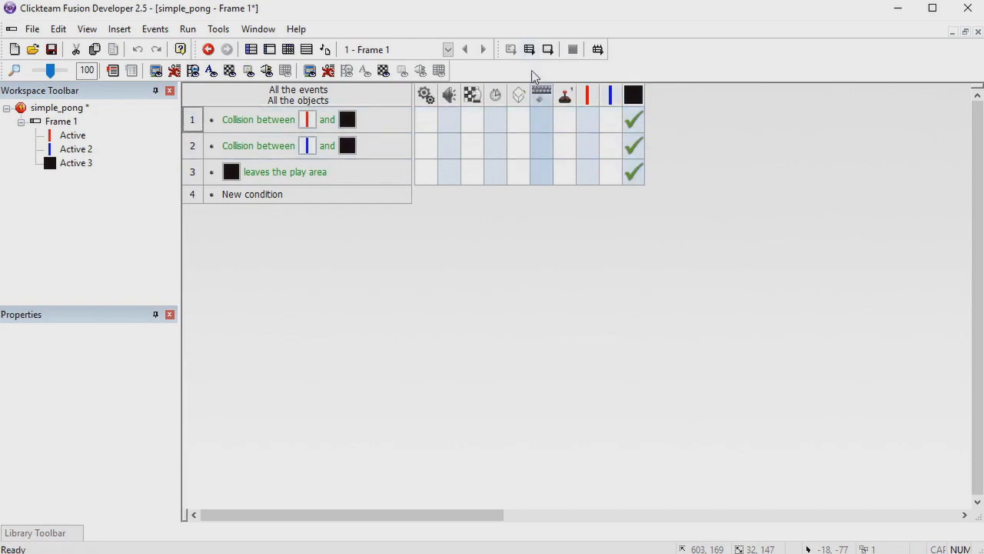
# Start a test run of the pong game
pyautogui.click(529, 49)
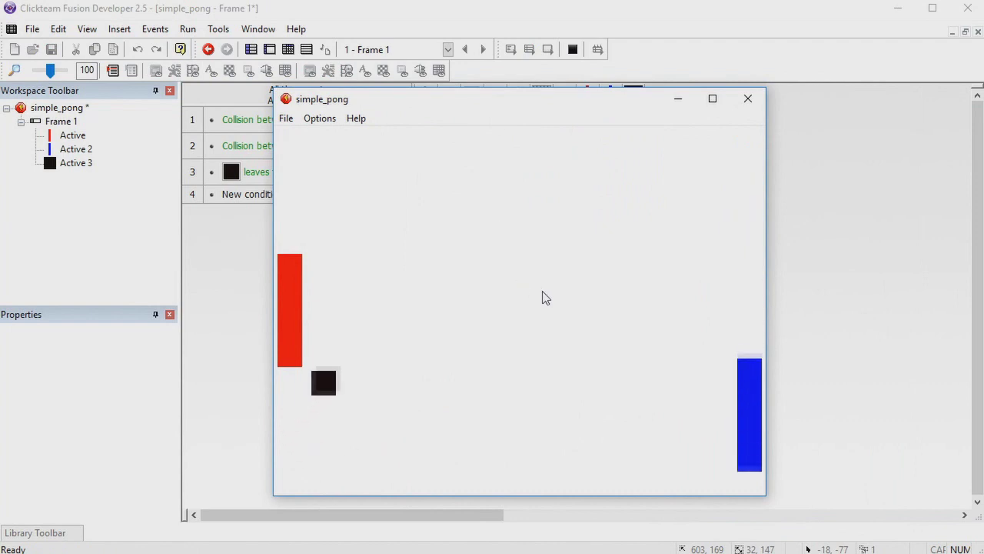
# Move the red paddle up and down with the arrow keys, then stop the test run
pyautogui.press('Down')
pyautogui.press('Up')
pyautogui.press('Down')
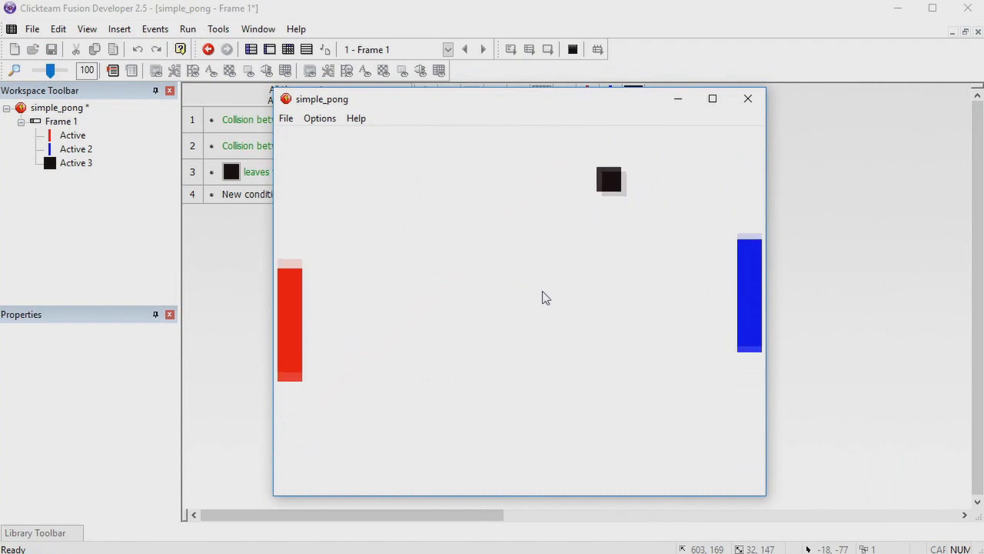
pyautogui.press('Up')
pyautogui.press('Down')
pyautogui.press('Down')
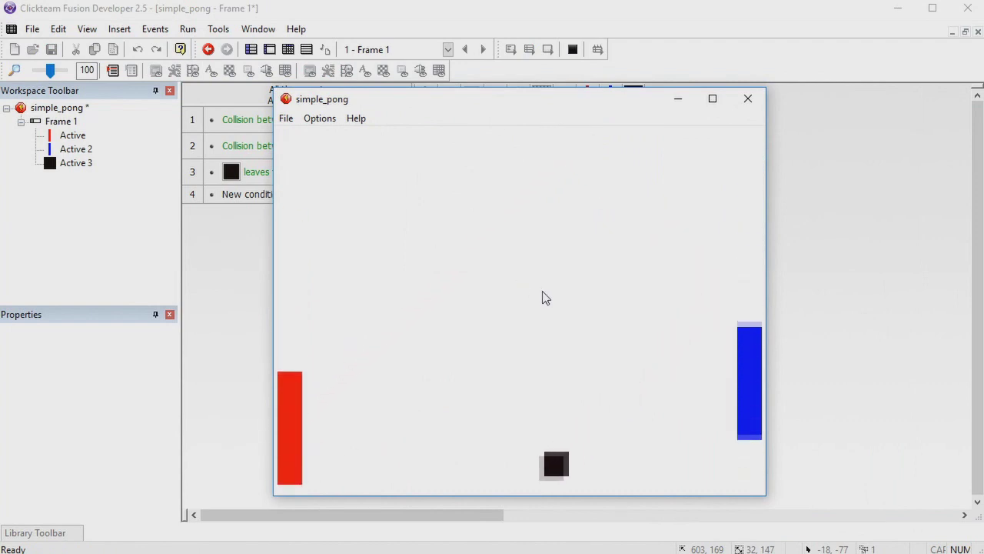
pyautogui.press('Up')
pyautogui.press('Up')
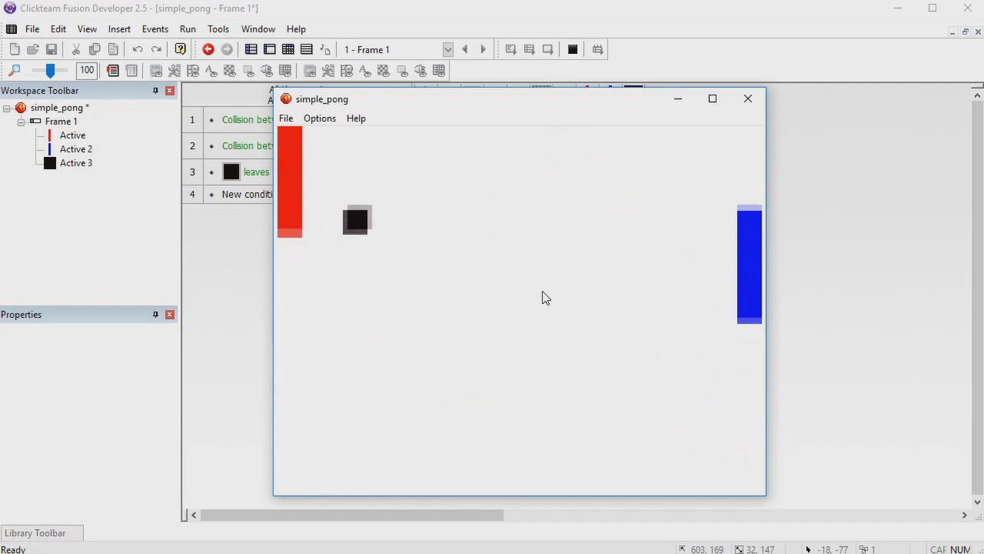
pyautogui.click(572, 49)
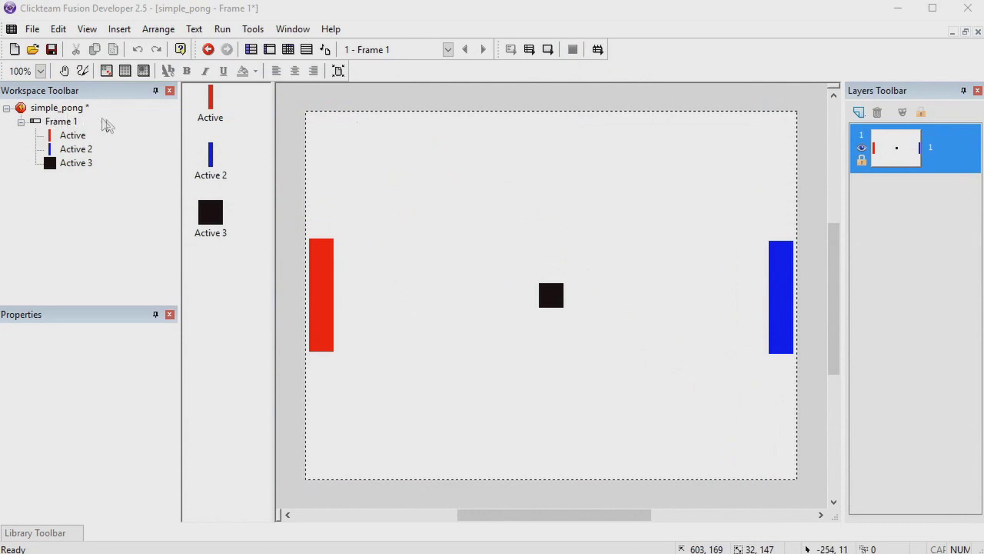
# Change simple_pong's Build Type from Windows EXE to UWP project
pyautogui.click(70, 110)
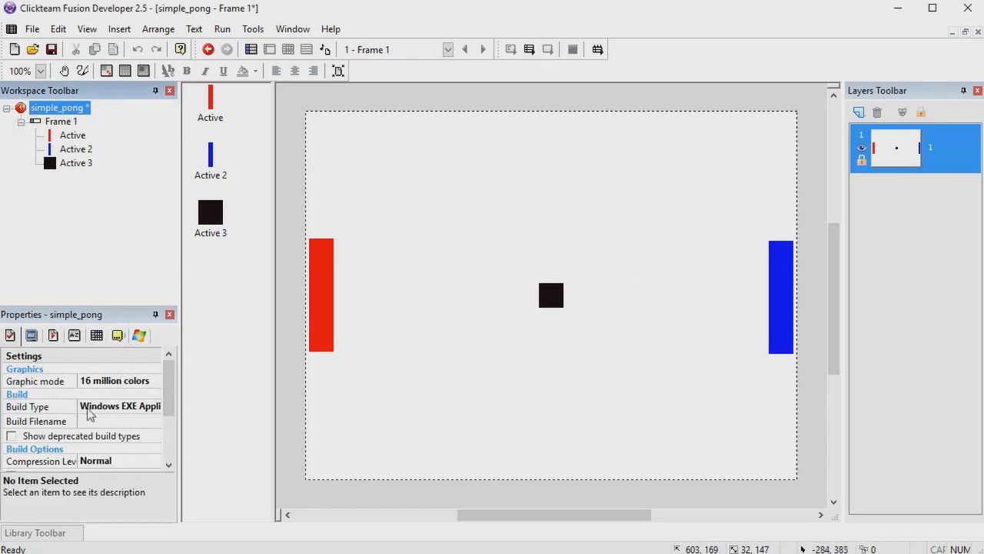
pyautogui.click(111, 414)
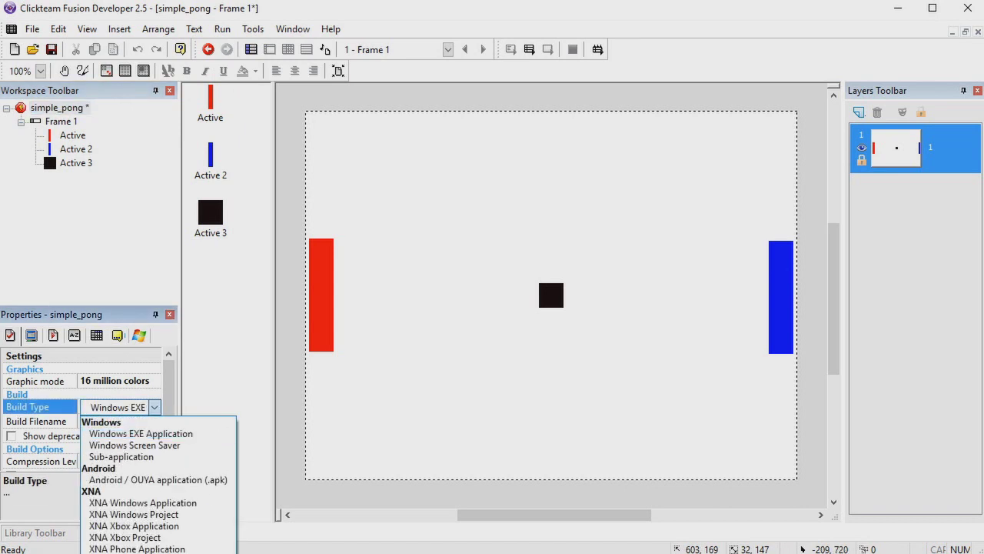
pyautogui.press('Return')
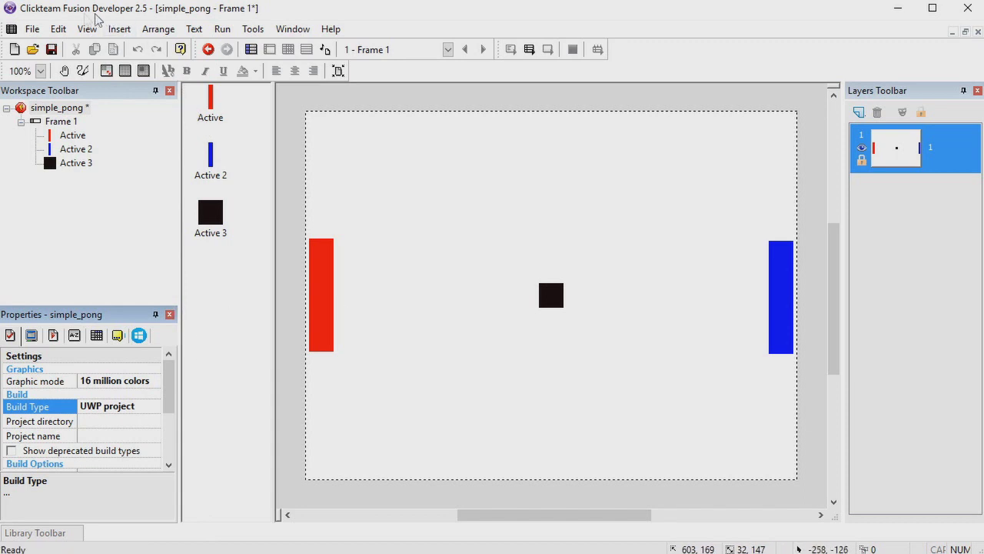
# Start building the application as a UWP project and browse for its project folder
pyautogui.click(33, 29)
pyautogui.moveTo(126, 237)
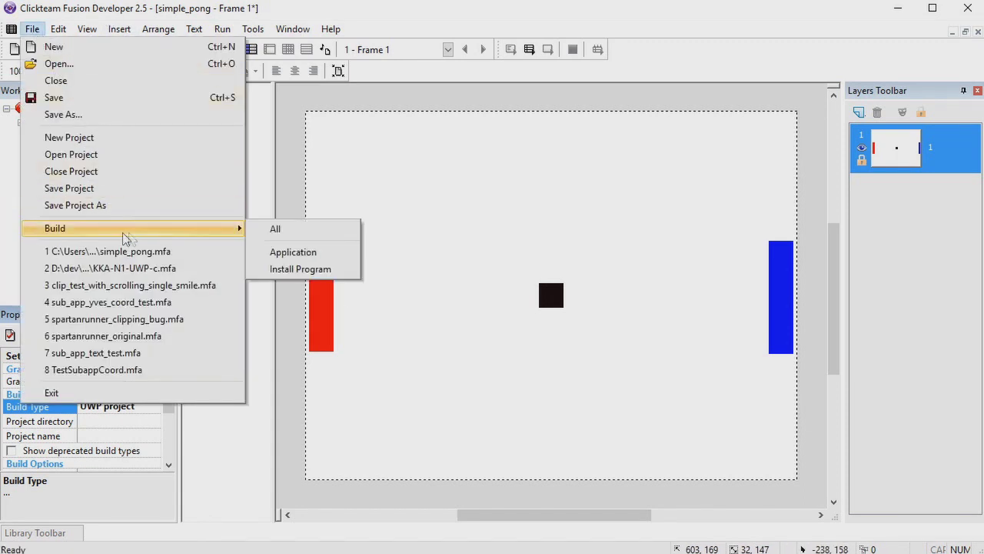
pyautogui.click(333, 254)
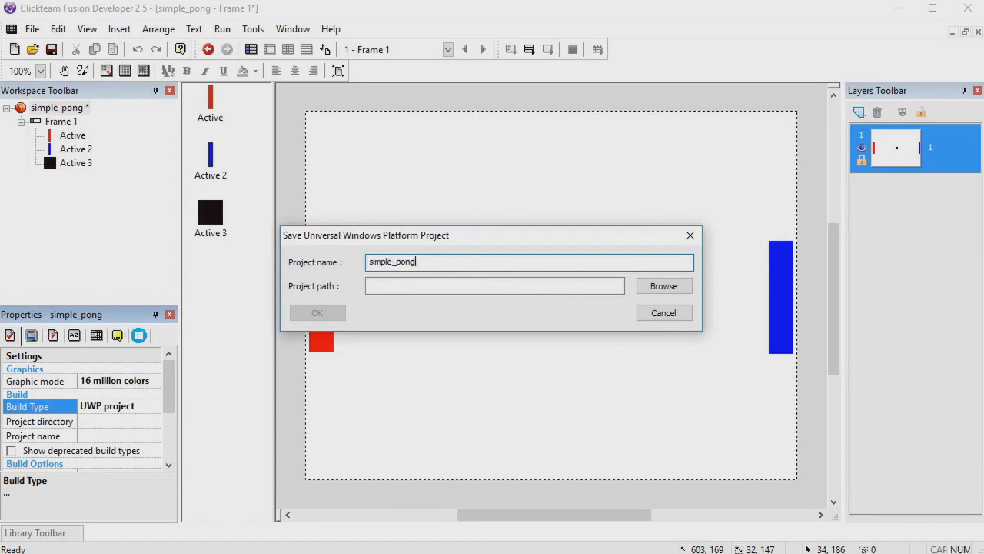
pyautogui.click(468, 286)
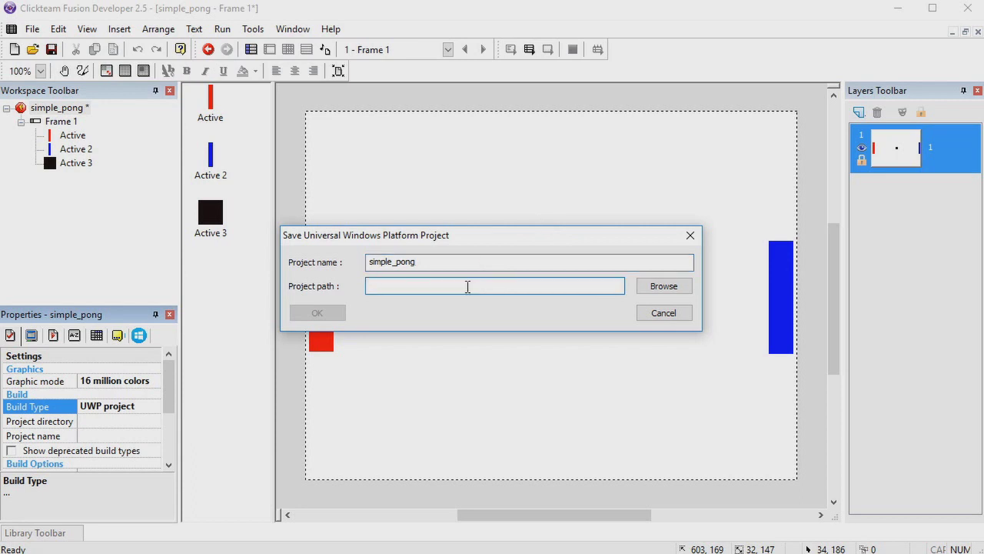
pyautogui.click(680, 285)
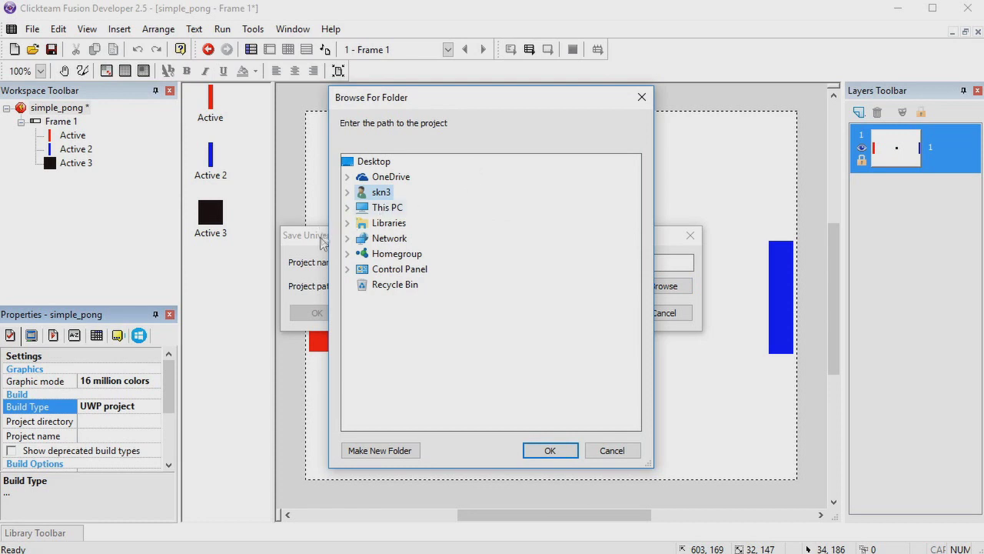
# Create a simple_pong folder on C: and confirm C:\simple_pong as the UWP project directory
pyautogui.click(347, 208)
pyautogui.doubleClick(388, 346)
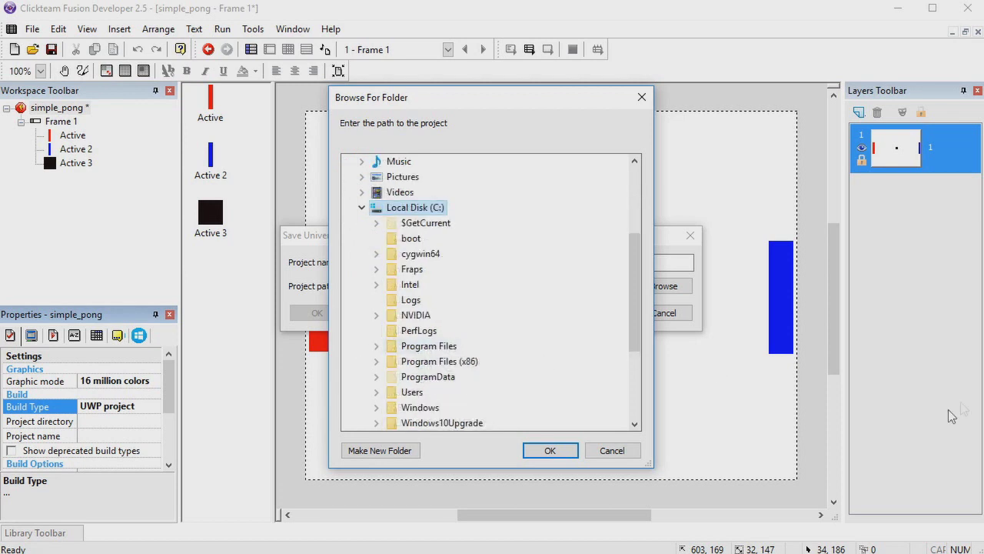
pyautogui.click(379, 451)
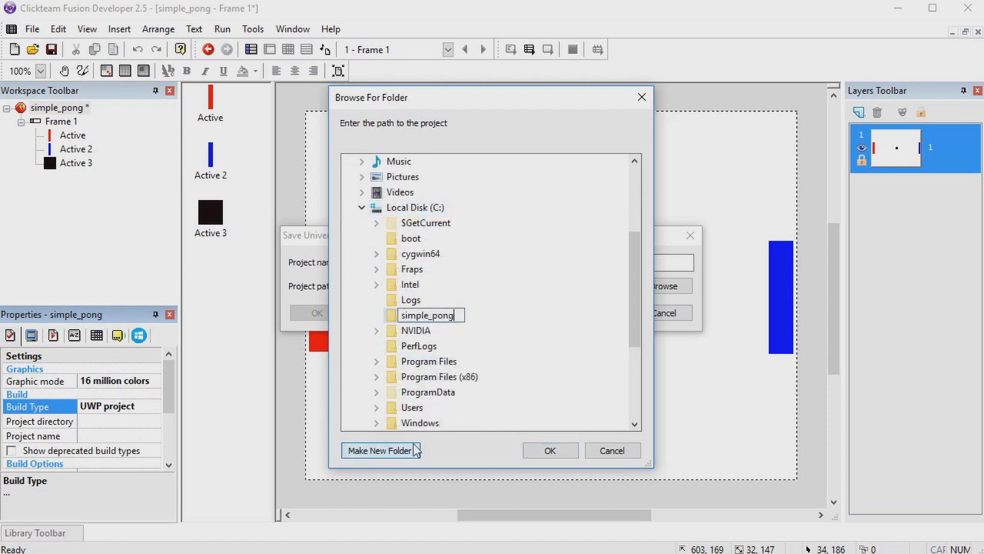
pyautogui.press('Return')
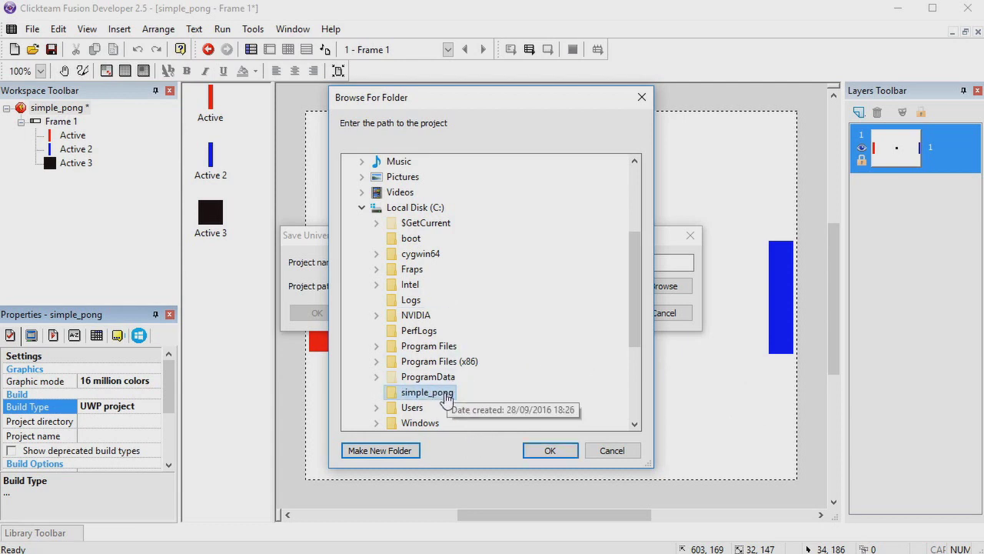
pyautogui.click(569, 452)
pyautogui.click(319, 313)
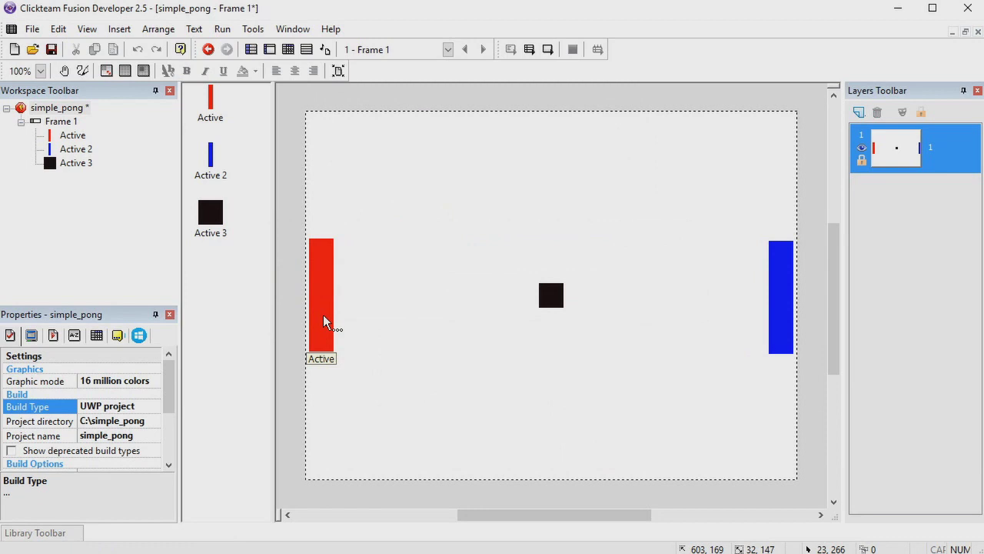
# Save the Fusion project, then open simple_pong.sln from C:\simple_pong\simple_pong
pyautogui.hotkey('ctrl', 's')
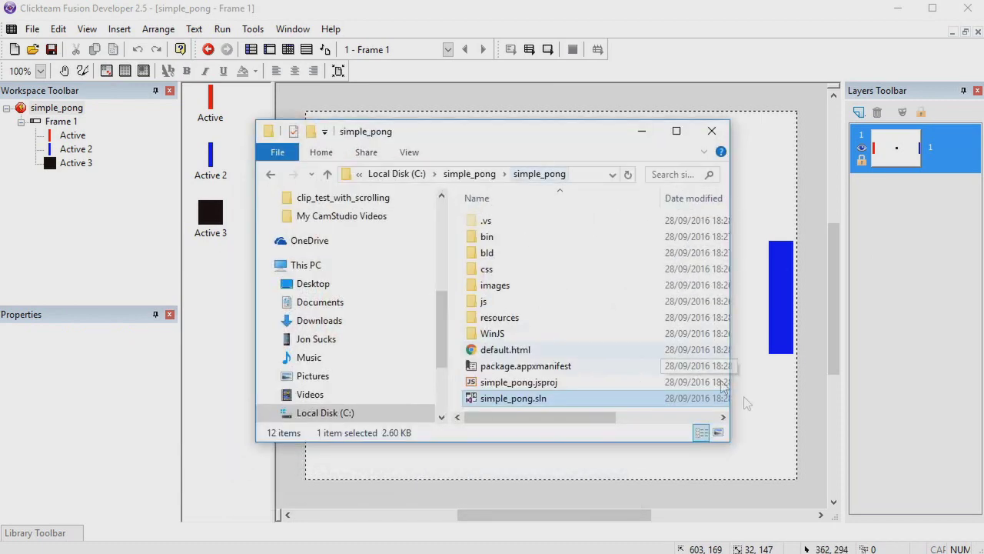
pyautogui.moveTo(731, 436); pyautogui.dragTo(805, 487)
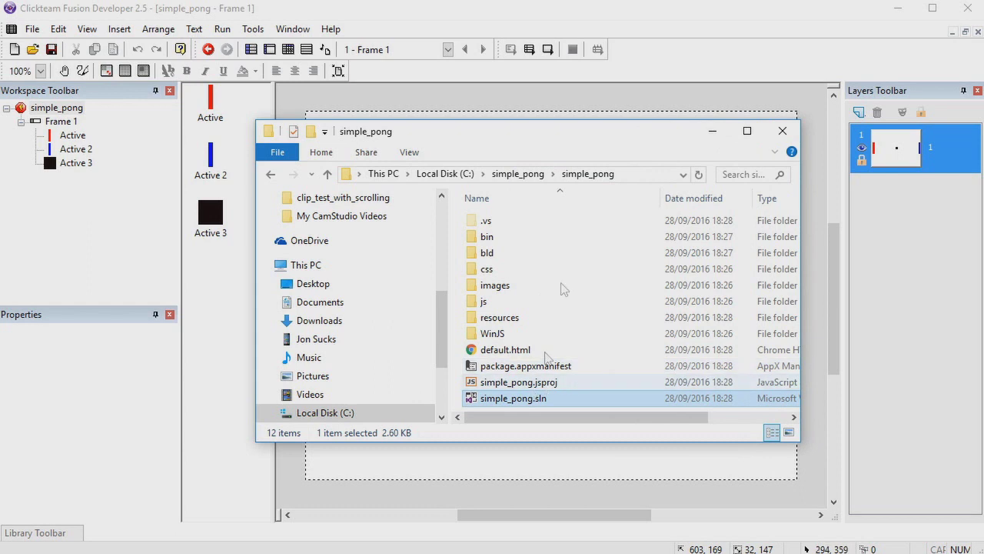
pyautogui.doubleClick(511, 402)
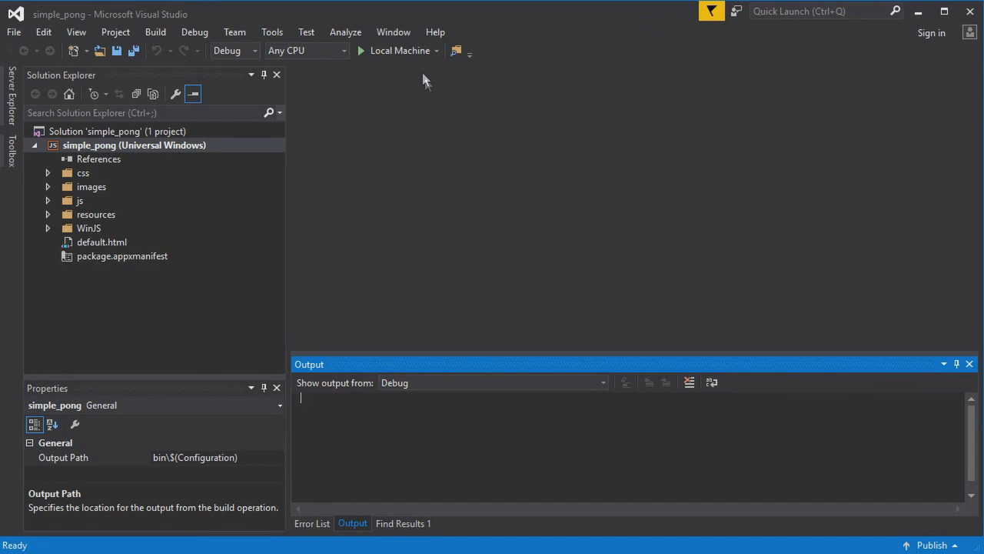
# Run the game on Local Machine from Visual Studio, then stop debugging
pyautogui.click(389, 50)
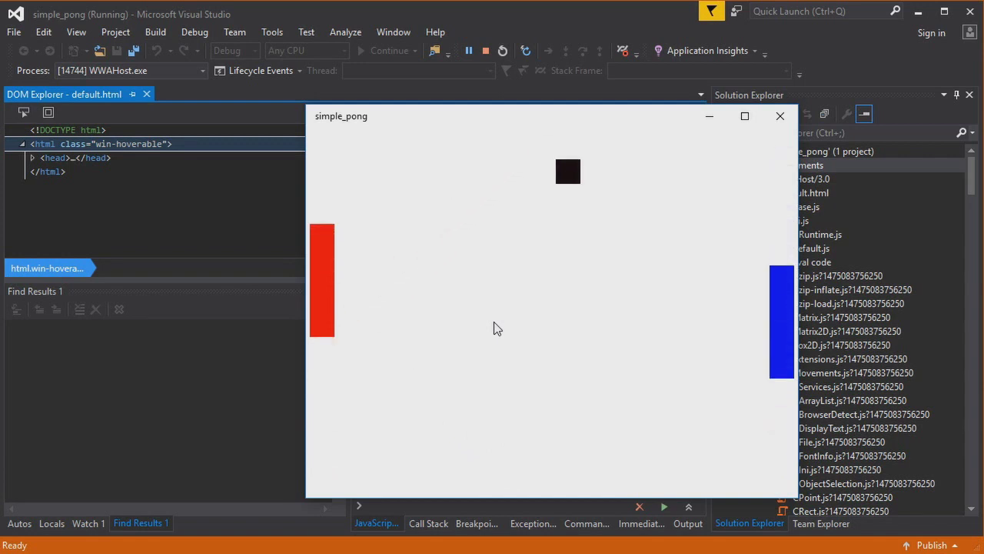
pyautogui.click(484, 51)
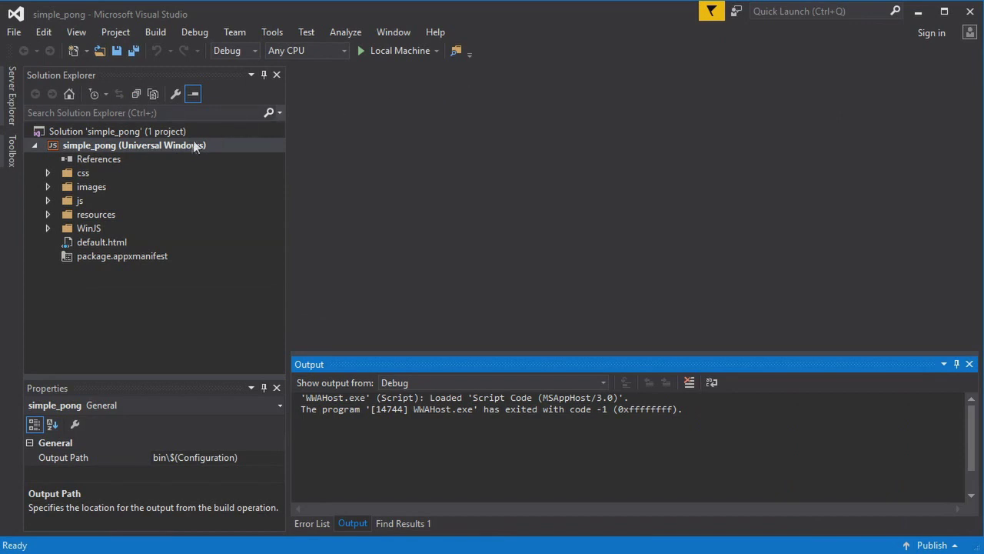
# Set simple_pong's run target and debugger to Remote Machine in its property pages
pyautogui.click(180, 145)
pyautogui.click(446, 50)
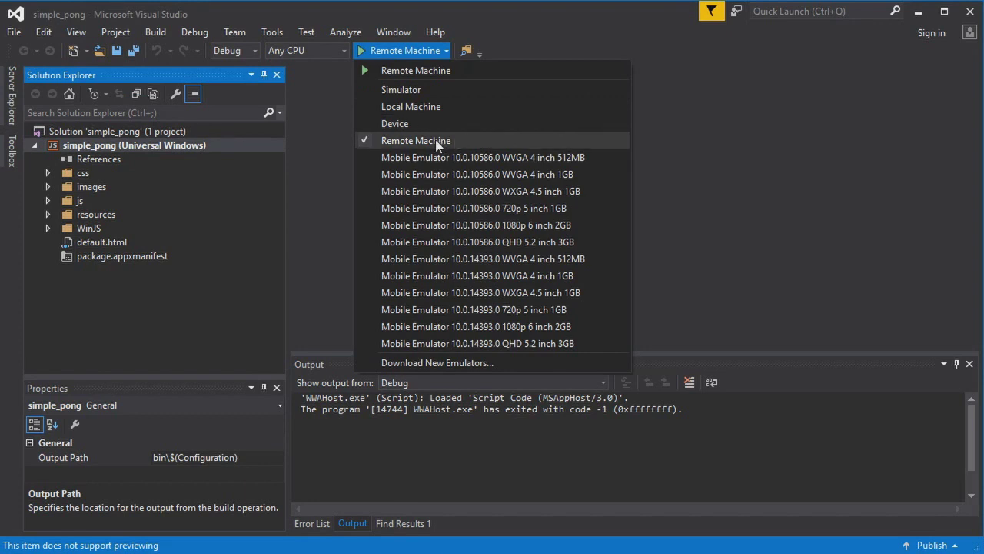
pyautogui.click(455, 141)
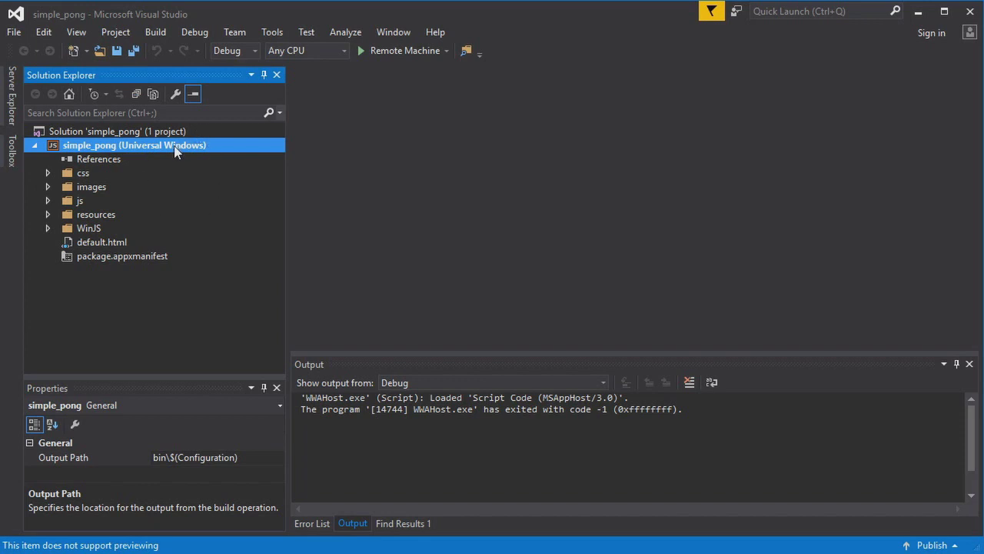
pyautogui.rightClick(80, 151)
pyautogui.click(192, 444)
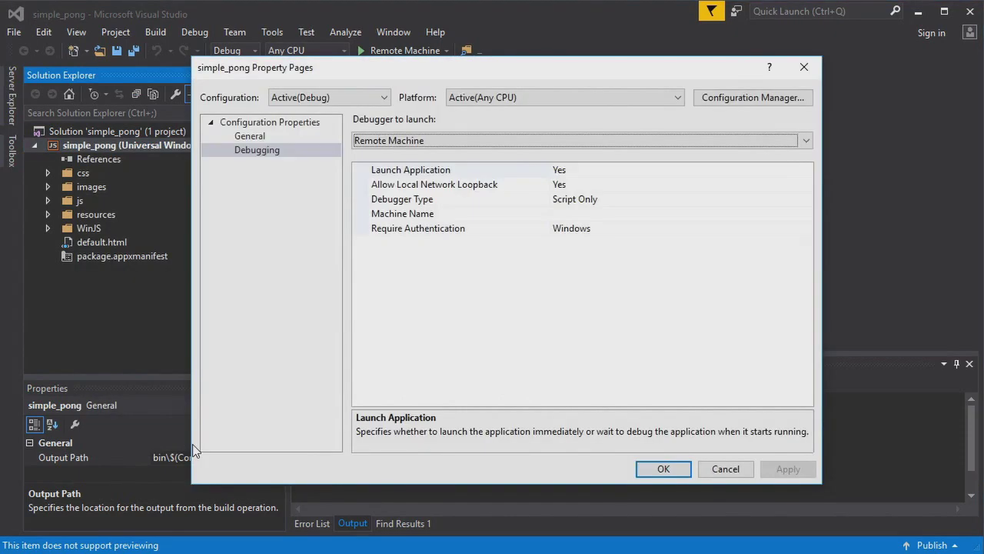
pyautogui.click(257, 150)
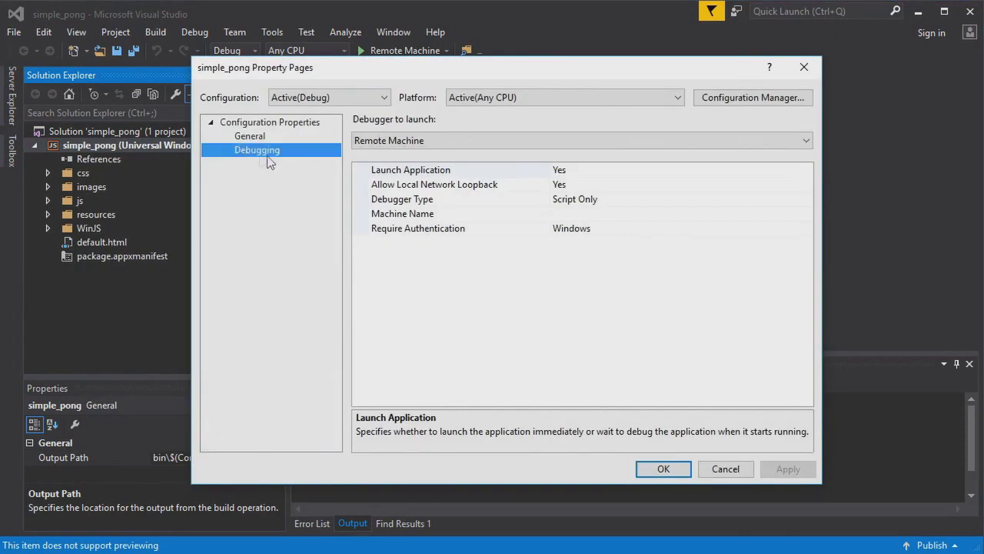
pyautogui.click(804, 141)
pyautogui.click(422, 202)
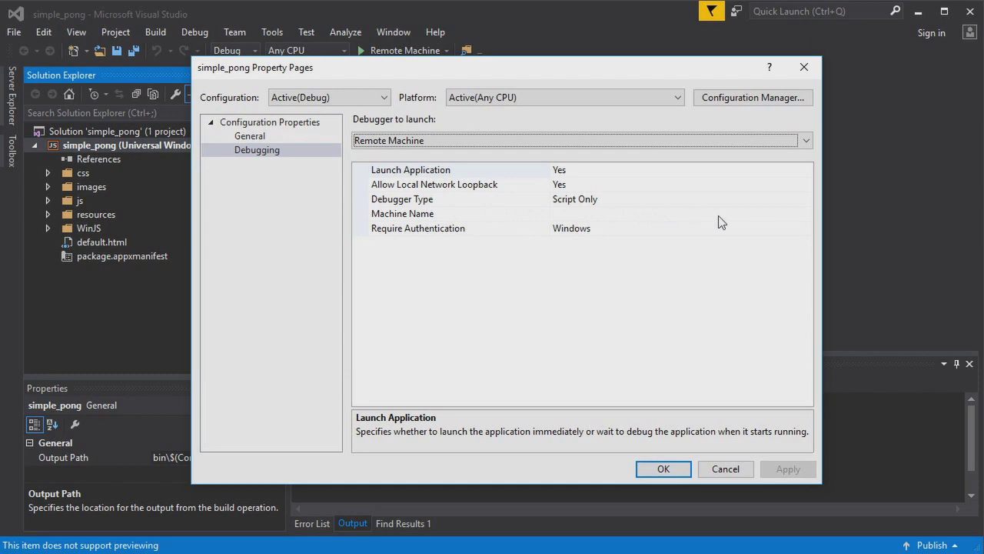
# Set the Machine Name to the auto-detected Xbox and apply the debugging settings
pyautogui.click(807, 213)
pyautogui.click(806, 213)
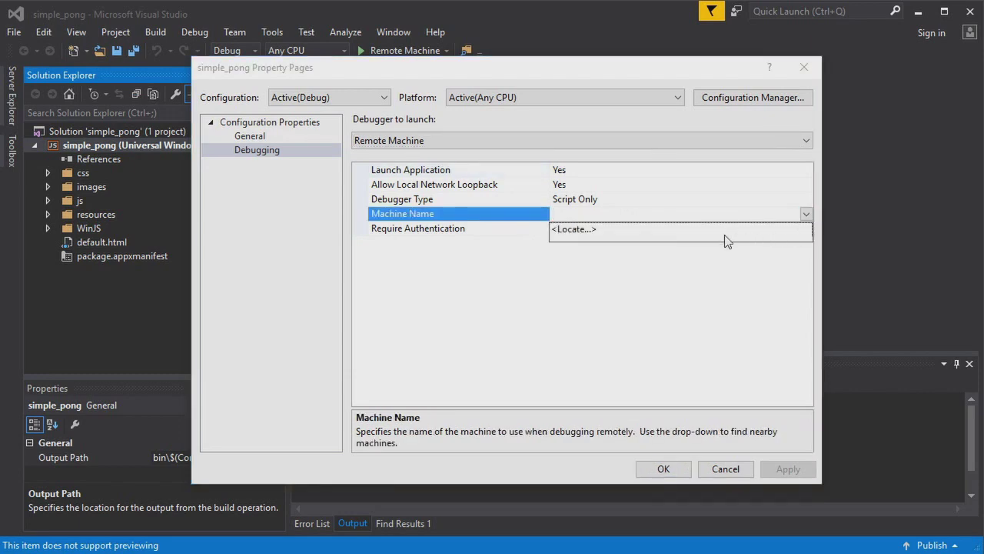
pyautogui.click(589, 230)
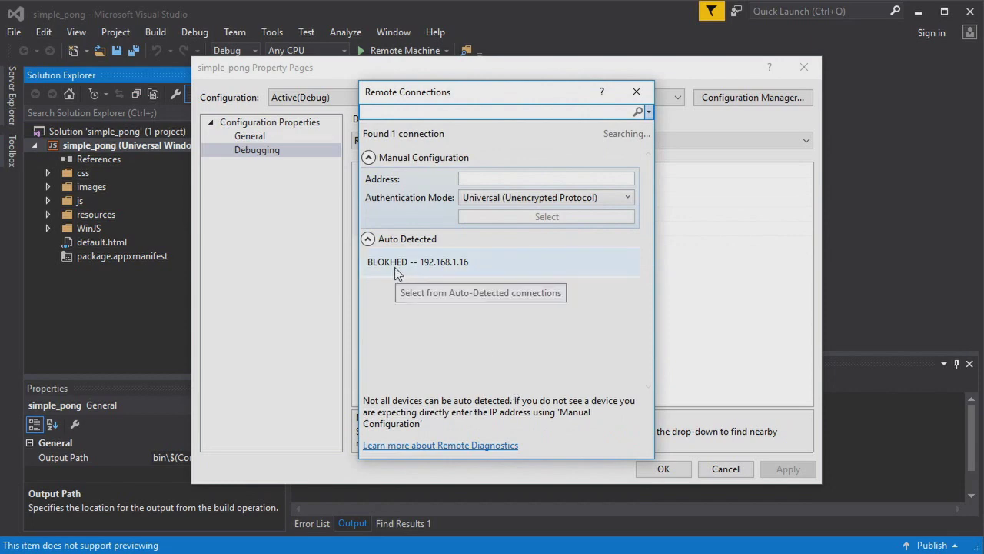
pyautogui.click(444, 264)
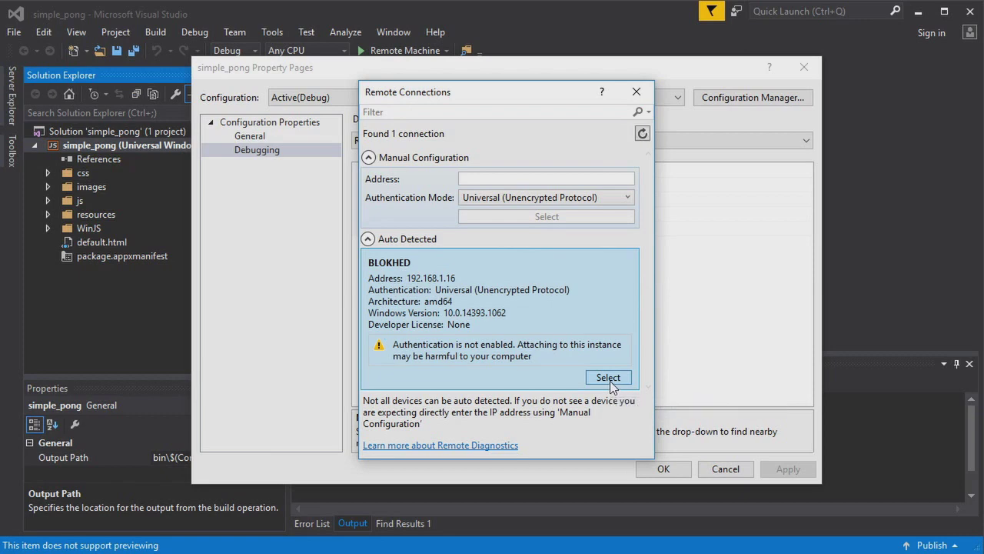
pyautogui.click(608, 377)
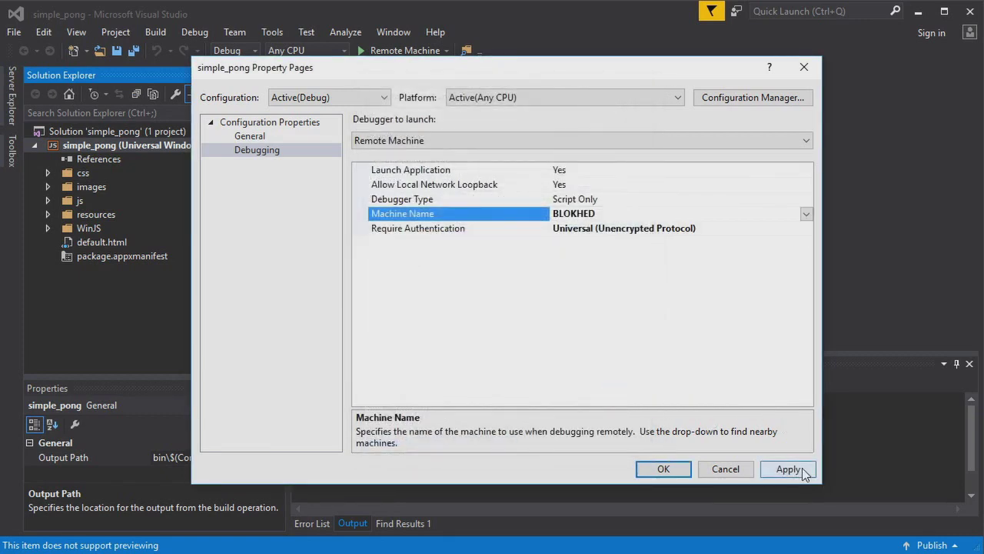
pyautogui.click(790, 469)
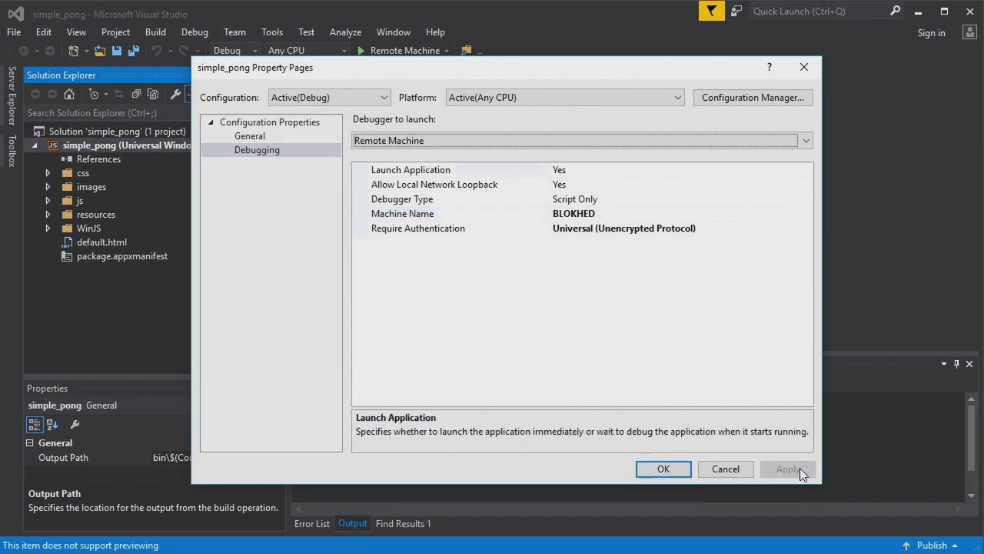
pyautogui.click(663, 469)
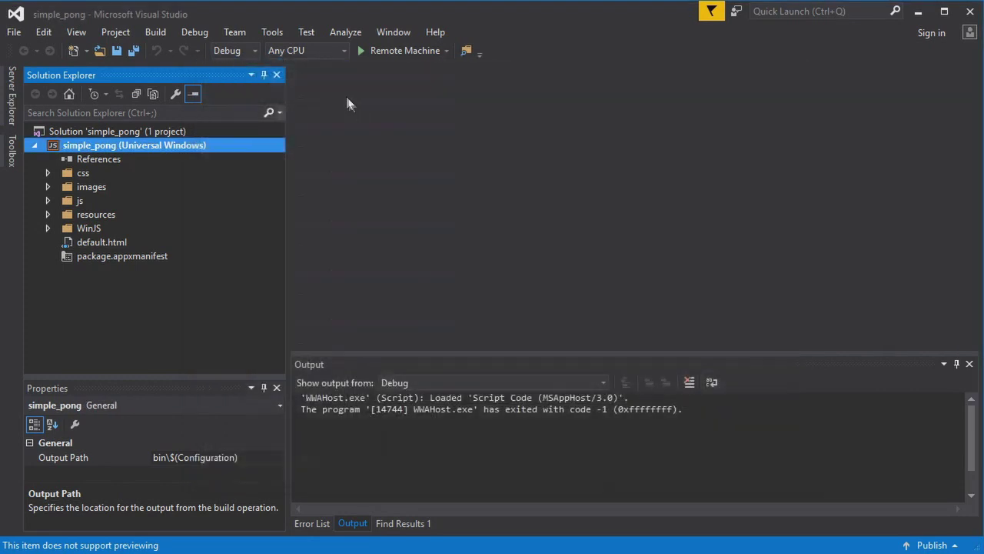
# Deploy and launch simple_pong on the remote Xbox
pyautogui.click(384, 52)
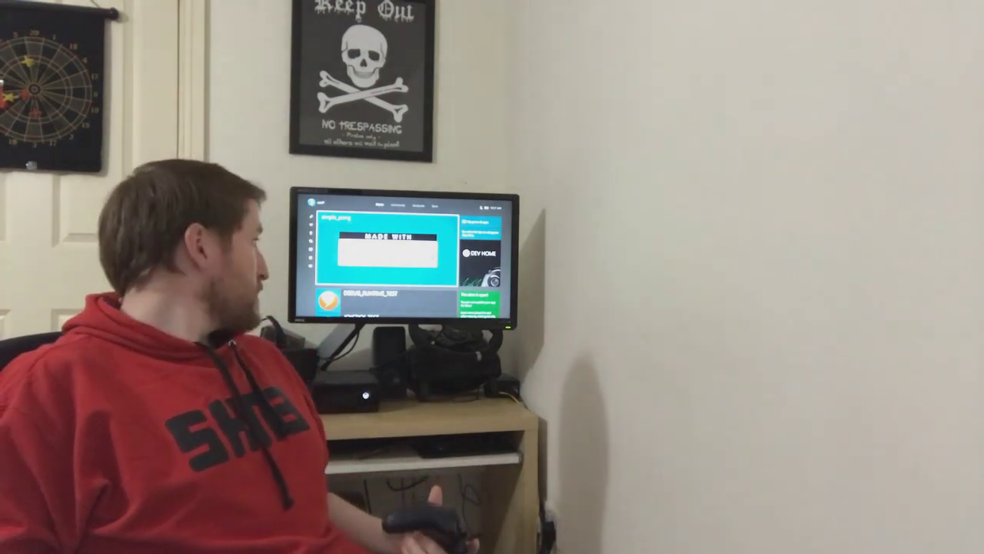
# Launch simple_pong from the Xbox Dev Home
pyautogui.press('Return')
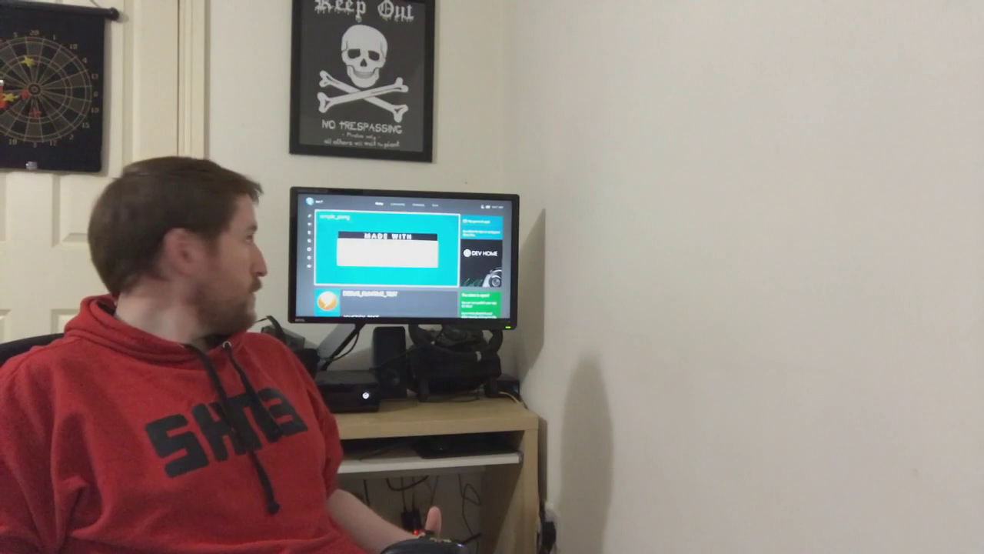